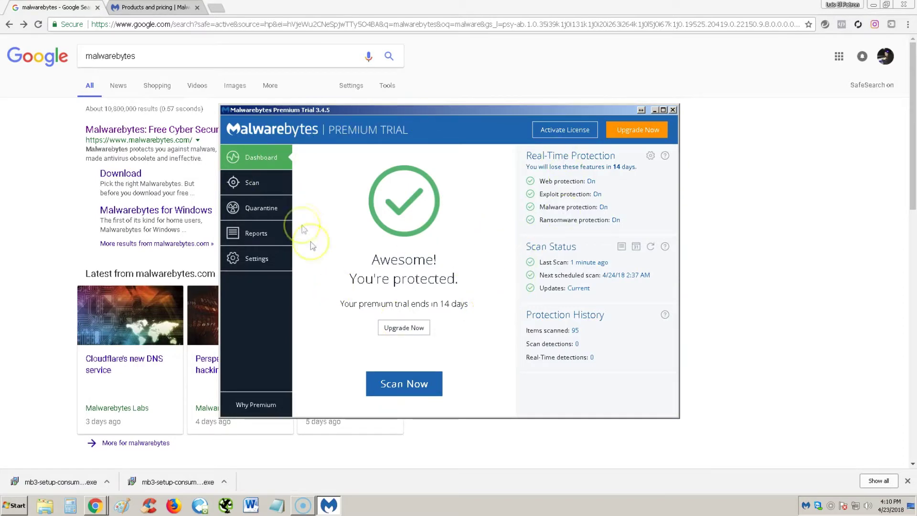
# Step: Start the free Malwarebytes installer download from malwarebytes.com in Chrome
pyautogui.click(56, 209)
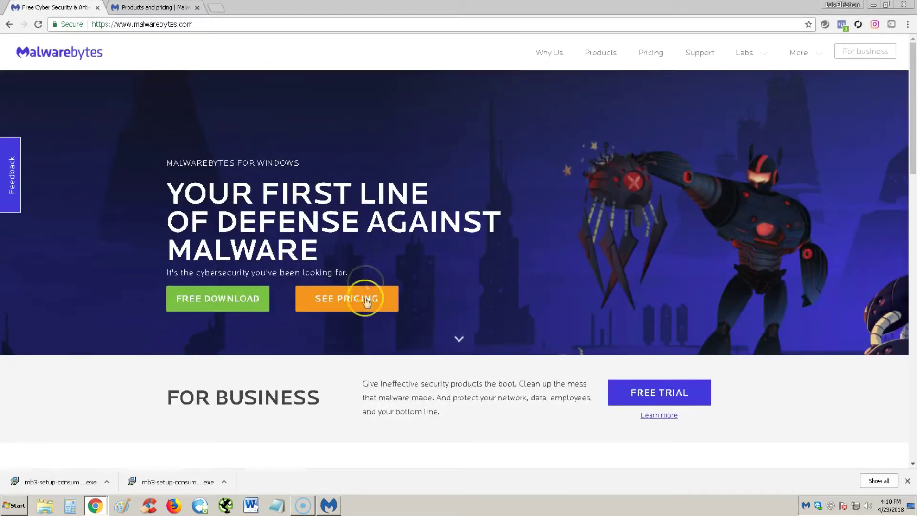
pyautogui.click(226, 309)
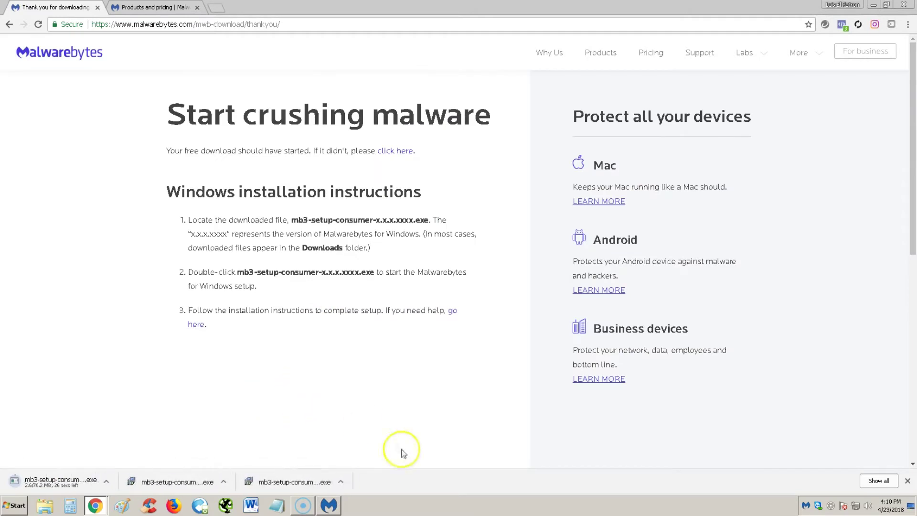
# Step: Bring the Malwarebytes Premium Trial 3.4.5 dashboard forward and nudge its window into place
pyautogui.click(329, 505)
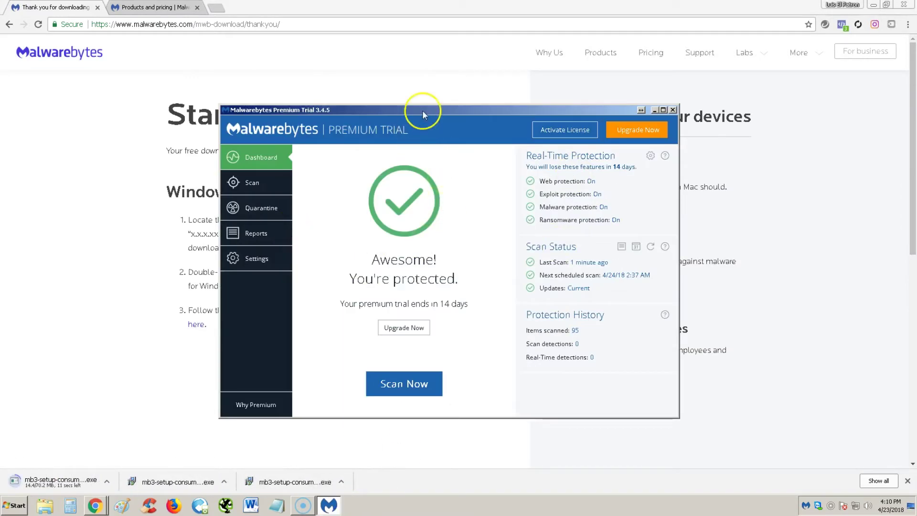
pyautogui.moveTo(422, 110)
pyautogui.mouseDown()
pyautogui.moveTo(409, 106)
pyautogui.moveTo(421, 111)
pyautogui.mouseUp()
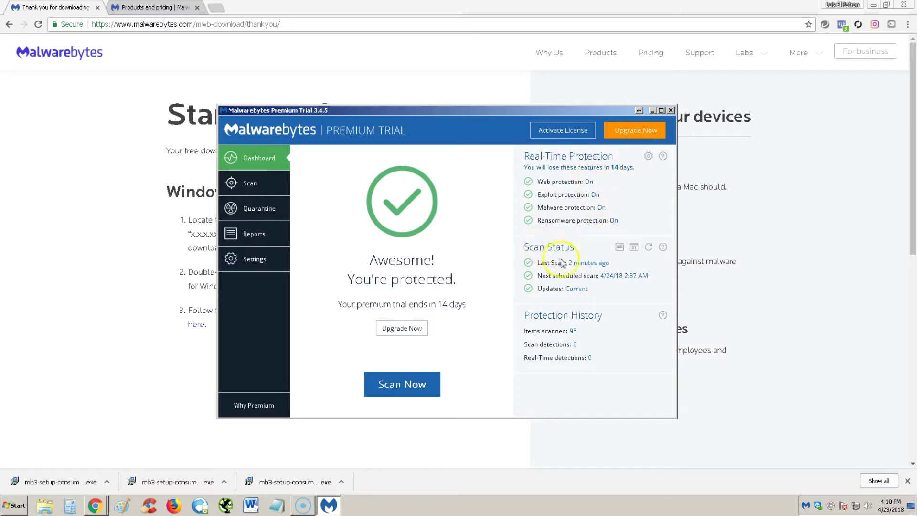
pyautogui.click(20, 487)
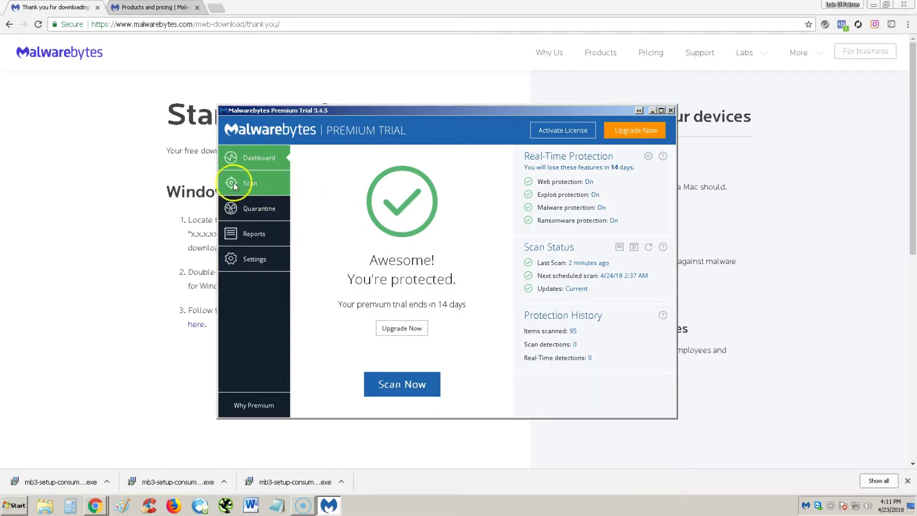
# Step: Open the Scan page and choose Custom Scan as the scan method
pyautogui.click(250, 185)
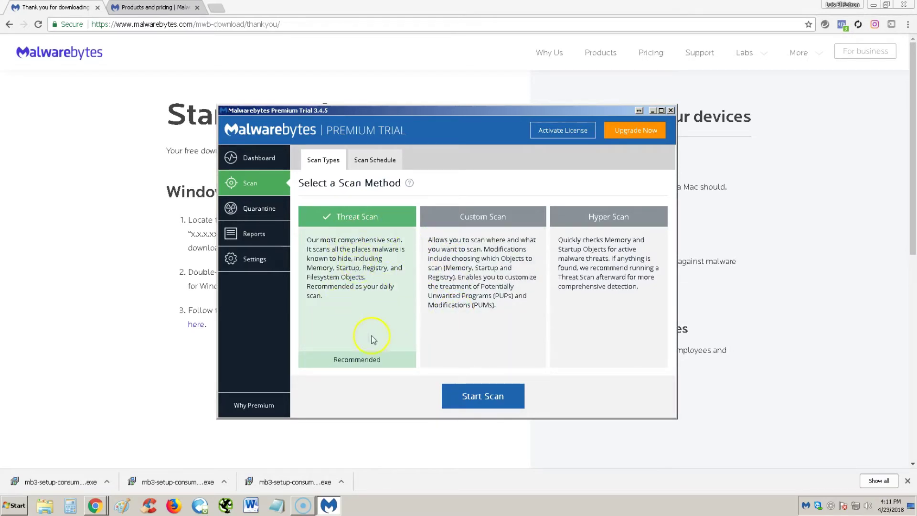
pyautogui.click(475, 267)
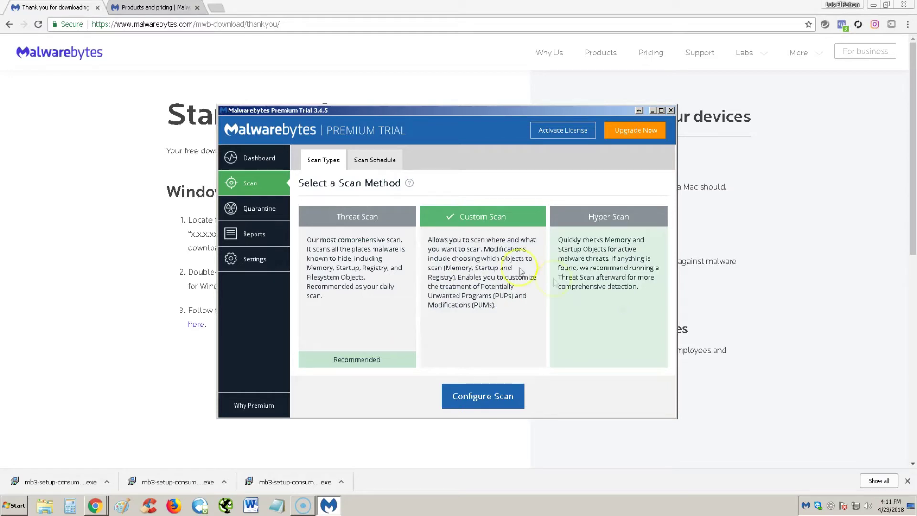
# Step: Delete the existing daily scheduled scan from the Scan Schedule list
pyautogui.click(376, 163)
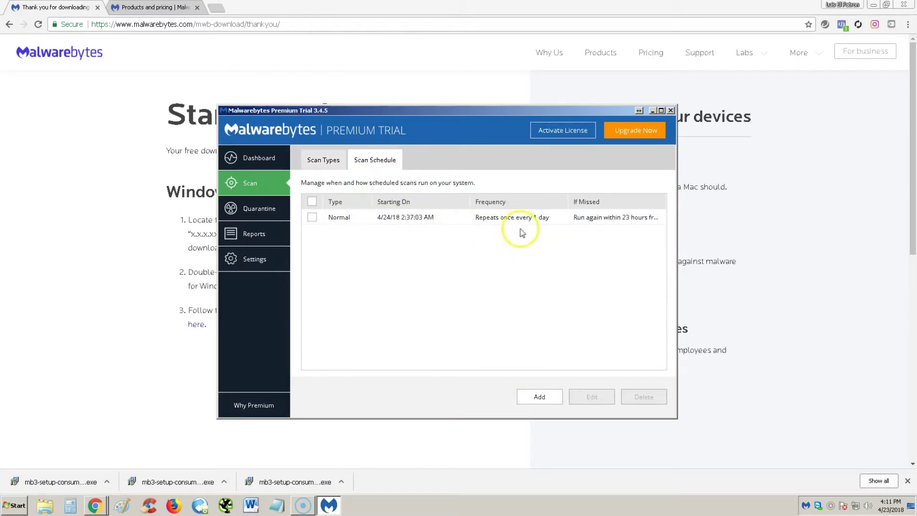
pyautogui.click(314, 217)
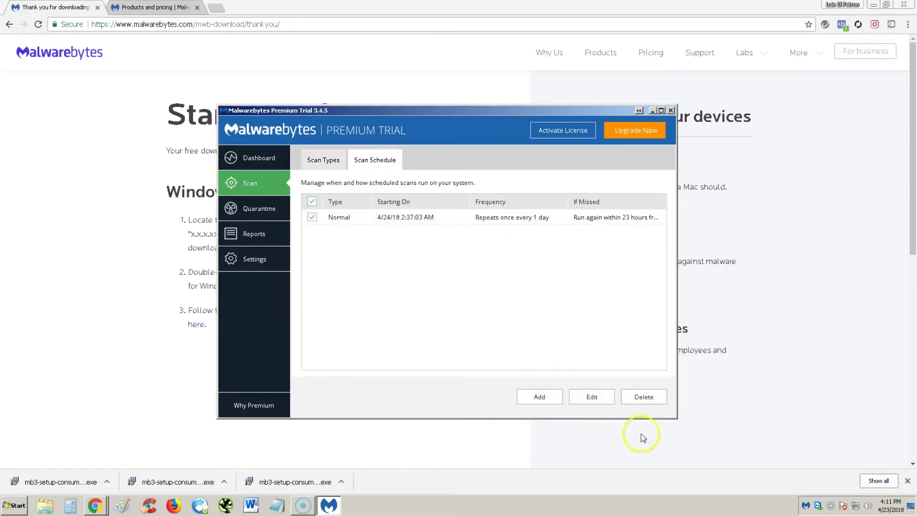
pyautogui.click(644, 397)
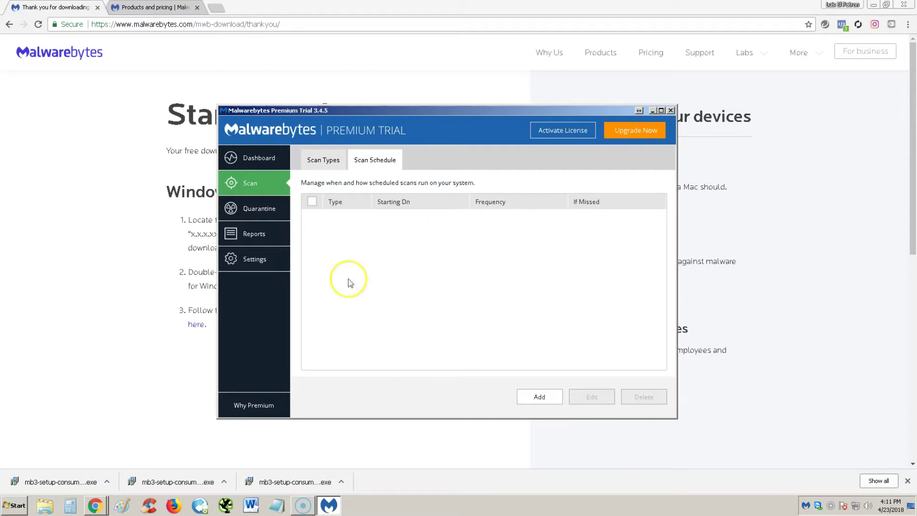
# Step: Add a weekly scheduled Threat Scan that also scans for rootkits
pyautogui.click(540, 392)
pyautogui.click(376, 273)
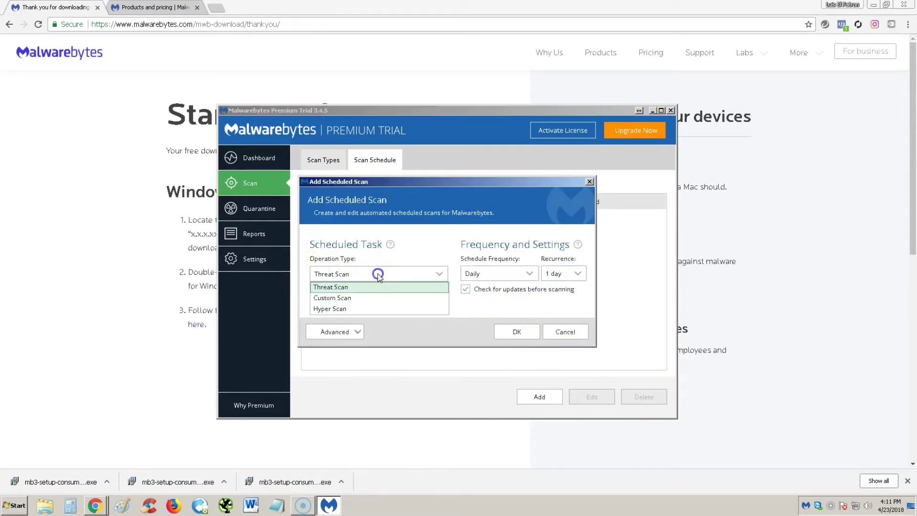
pyautogui.click(362, 286)
pyautogui.click(499, 273)
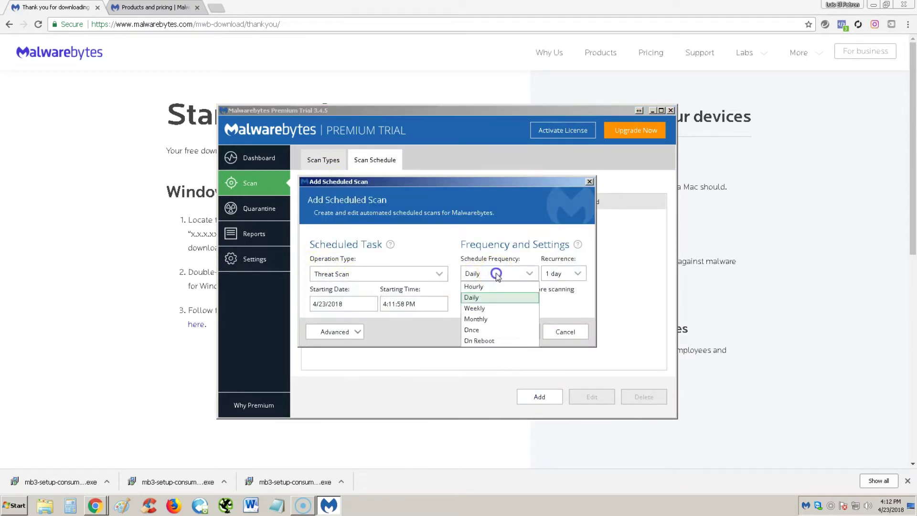
pyautogui.click(488, 311)
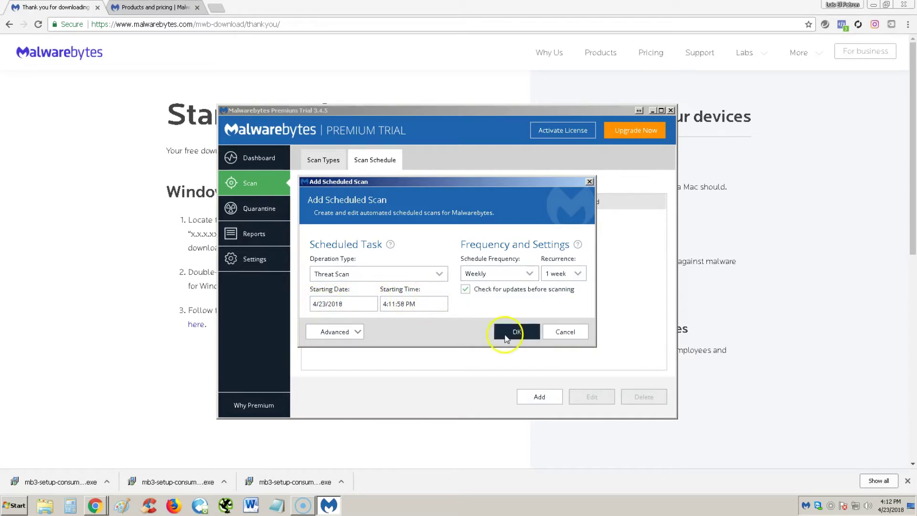
pyautogui.click(326, 330)
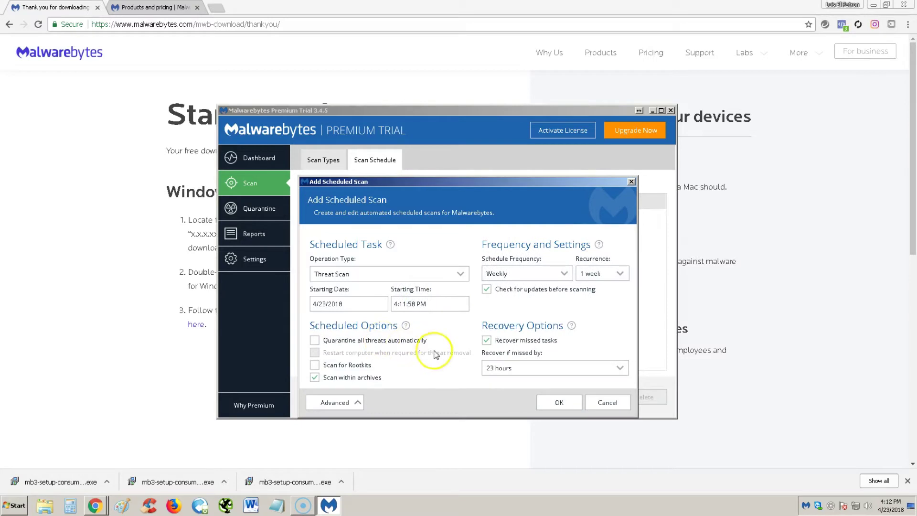
pyautogui.click(346, 366)
pyautogui.click(568, 402)
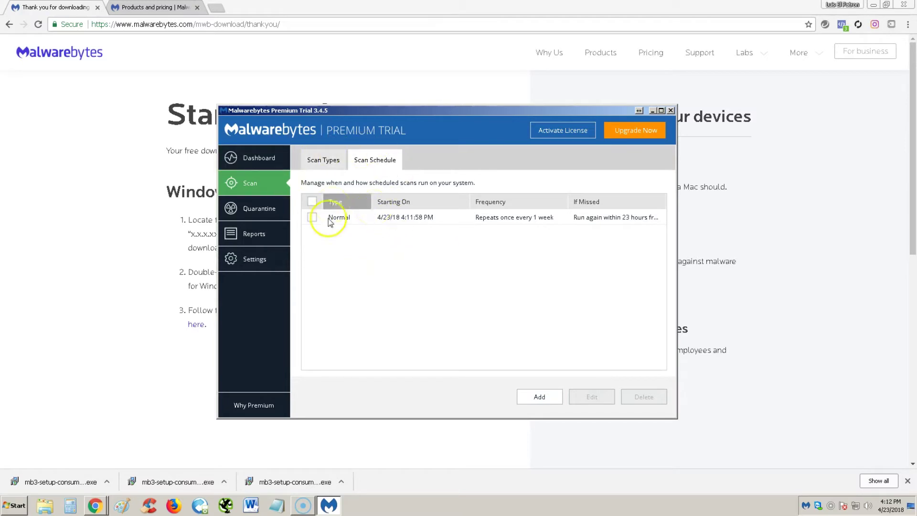
pyautogui.click(250, 206)
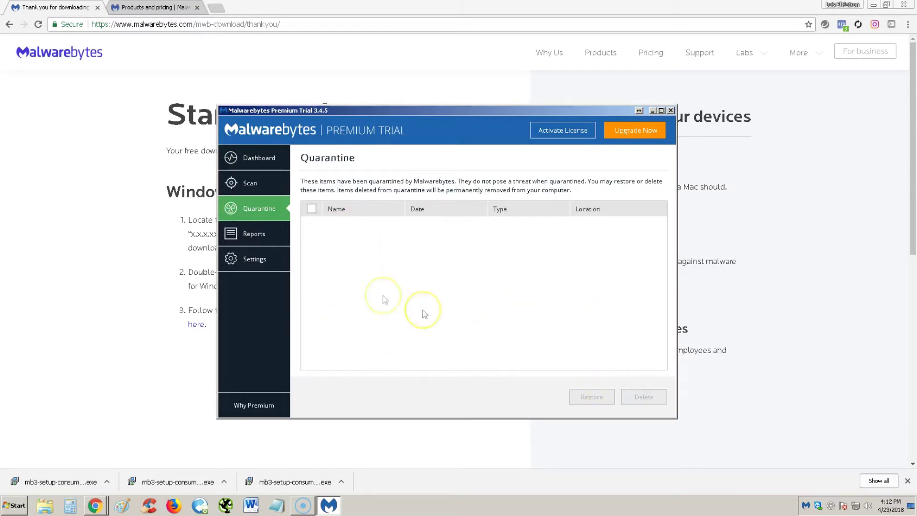
# Step: Return to the dashboard, now showing the next scheduled scan at 4/23/18 4:13 PM
pyautogui.click(254, 156)
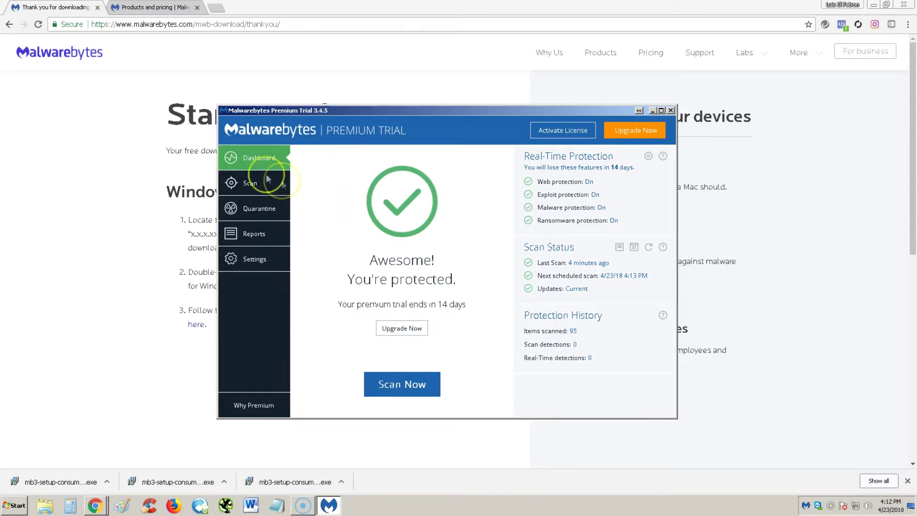
# Step: Review the Application settings down to the proxy server and Windows Action Center options
pyautogui.click(240, 262)
pyautogui.click(267, 166)
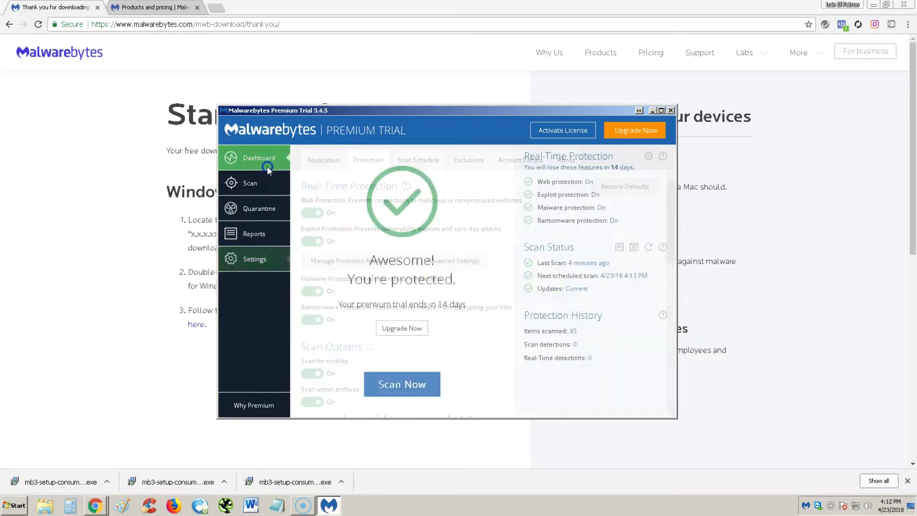
pyautogui.click(648, 157)
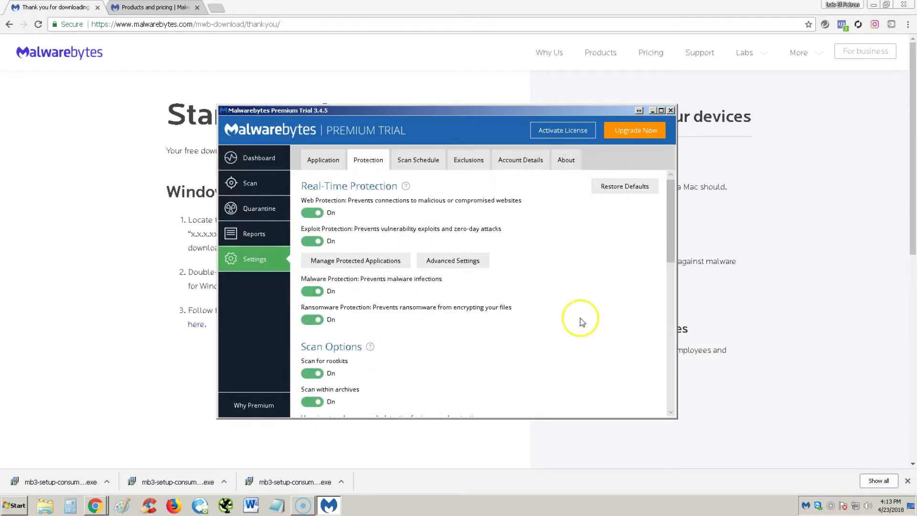
pyautogui.click(336, 162)
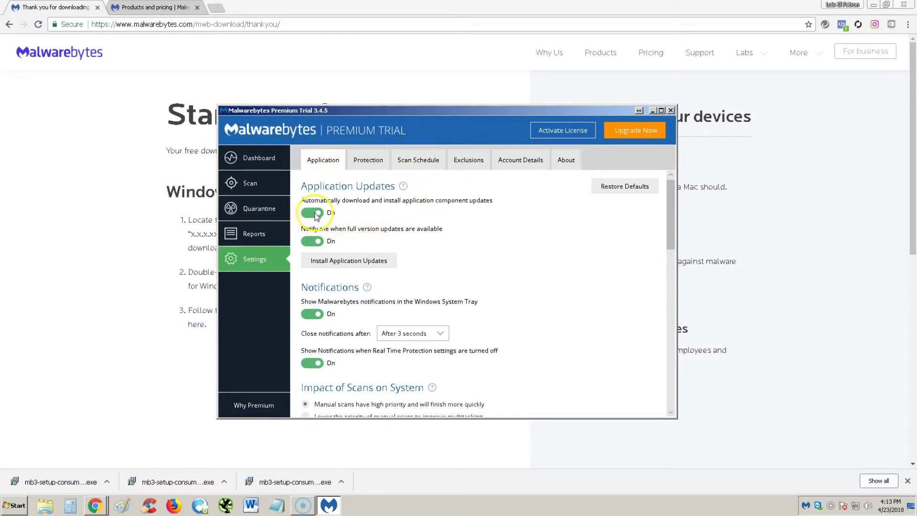
pyautogui.scroll(-1, 330, 219)
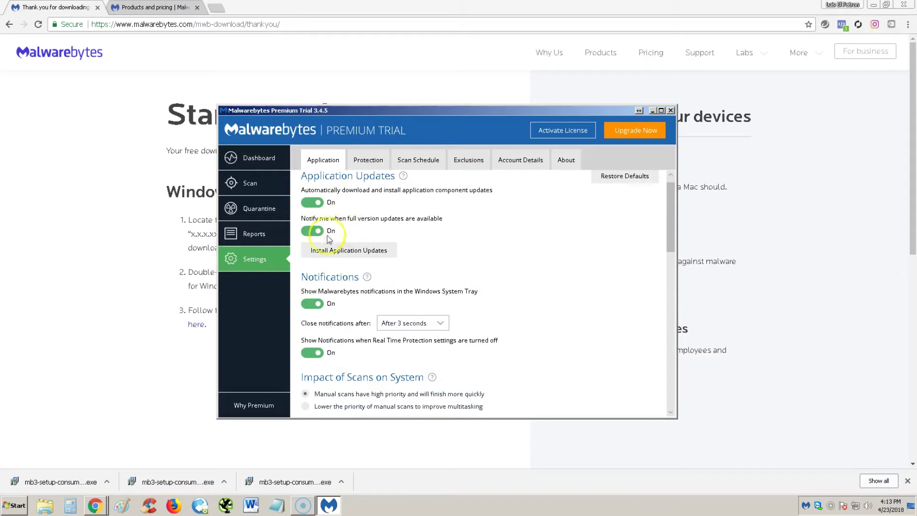
pyautogui.scroll(-2, 329, 239)
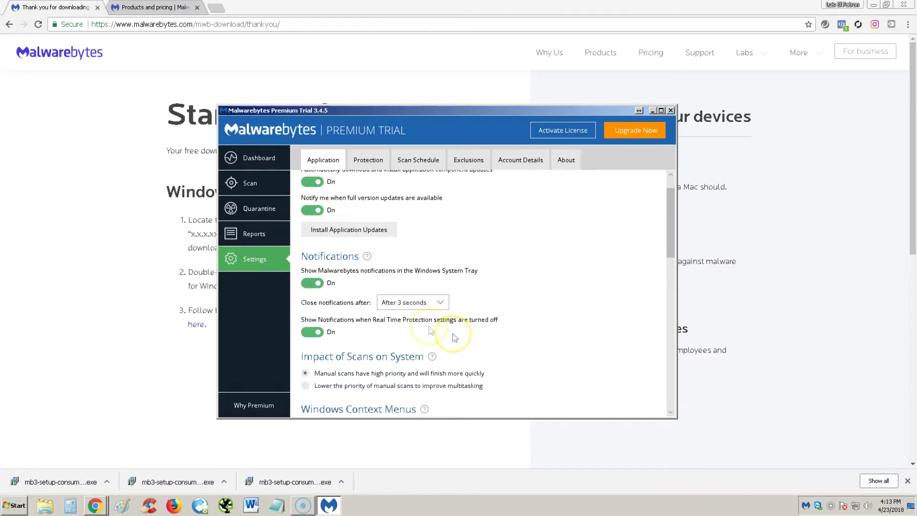
pyautogui.scroll(-6, 401, 320)
pyautogui.scroll(-5, 388, 244)
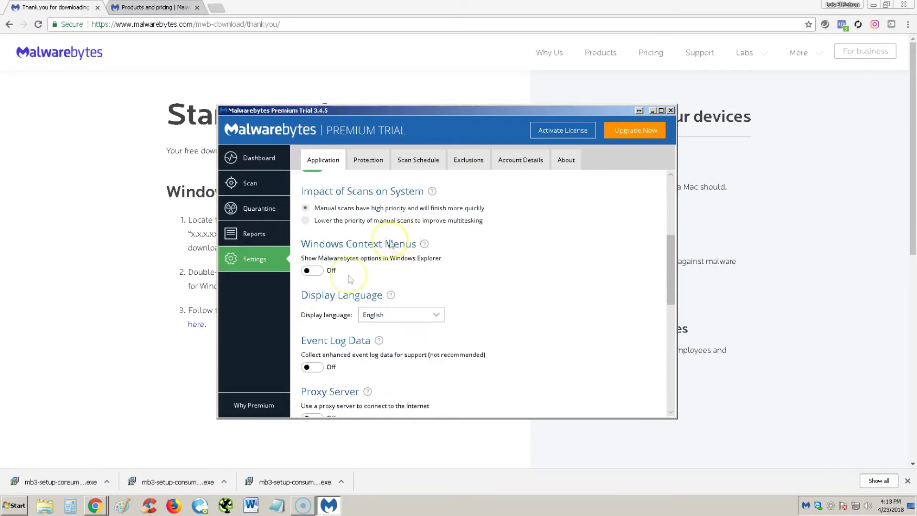
pyautogui.scroll(-5, 399, 294)
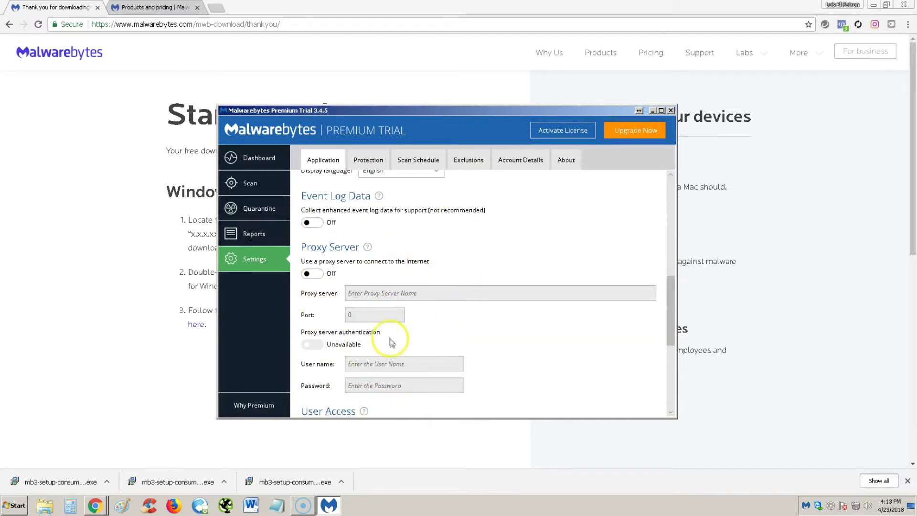
pyautogui.scroll(-4, 393, 344)
pyautogui.scroll(-4, 461, 365)
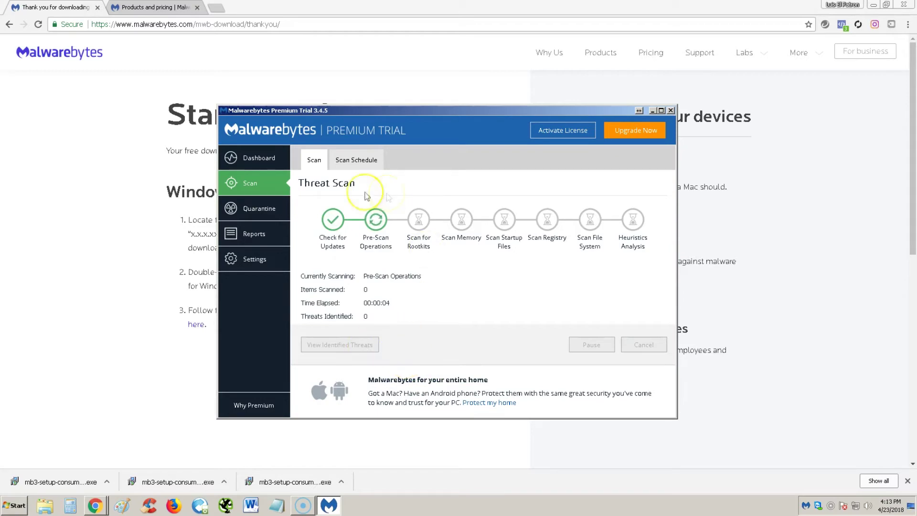
# Step: Show the Protection settings with web, exploit, malware and ransomware protection all on
pyautogui.click(269, 260)
pyautogui.click(467, 261)
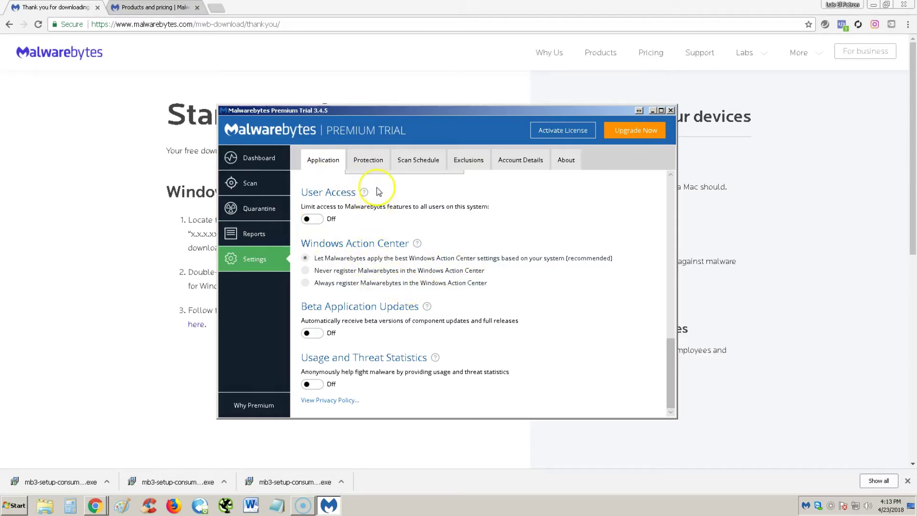
pyautogui.click(367, 162)
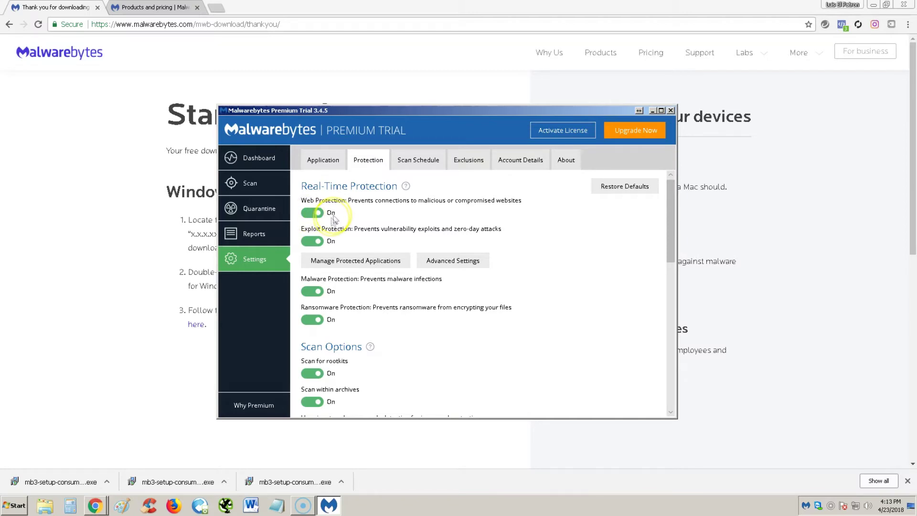
pyautogui.click(352, 230)
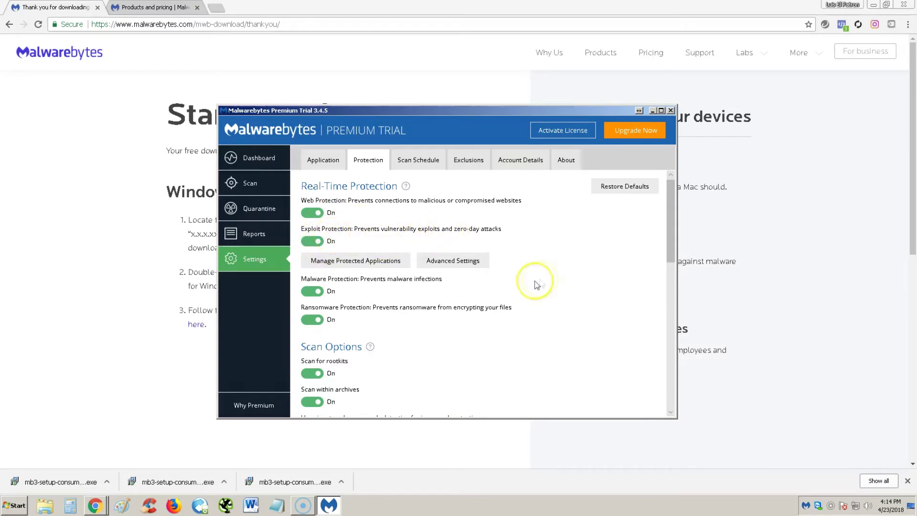
pyautogui.click(358, 260)
pyautogui.scroll(-2, 442, 232)
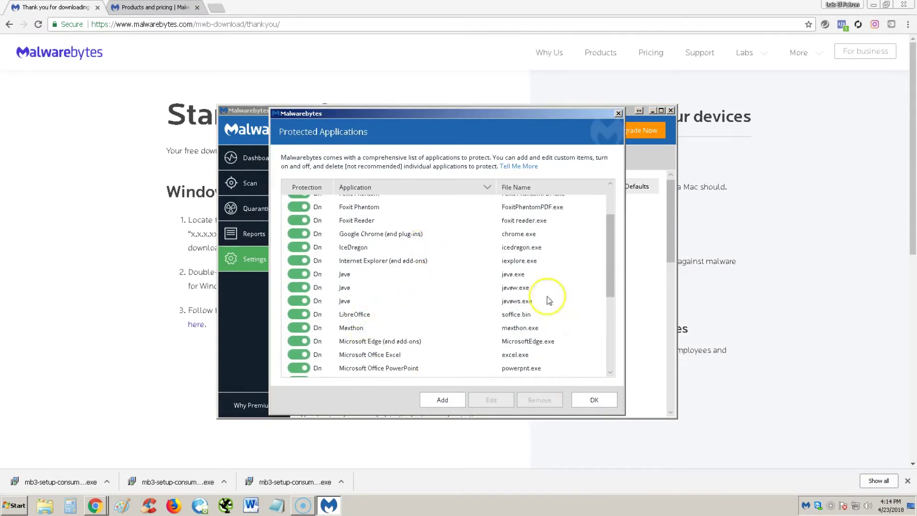
pyautogui.click(619, 113)
pyautogui.scroll(-1, 374, 297)
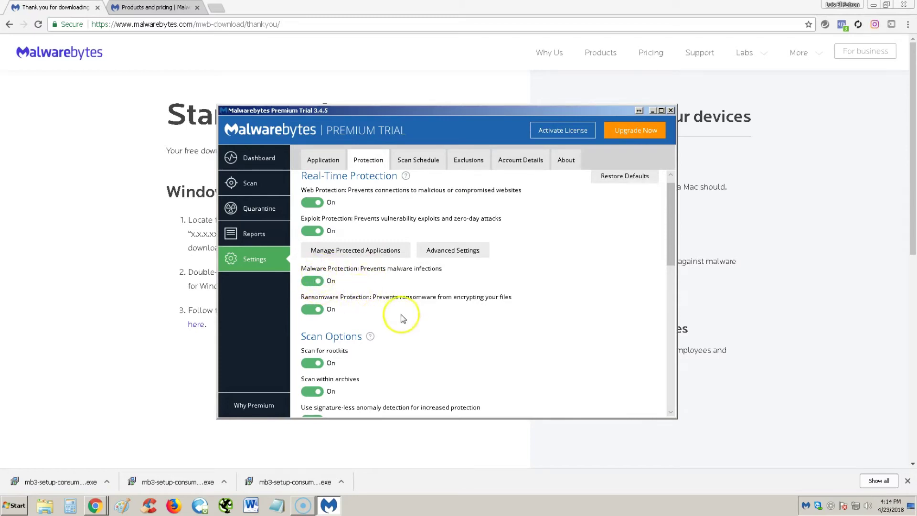
# Step: Scroll through the protection and scan options, then show the weekly Normal scheduled scan
pyautogui.scroll(-2, 409, 319)
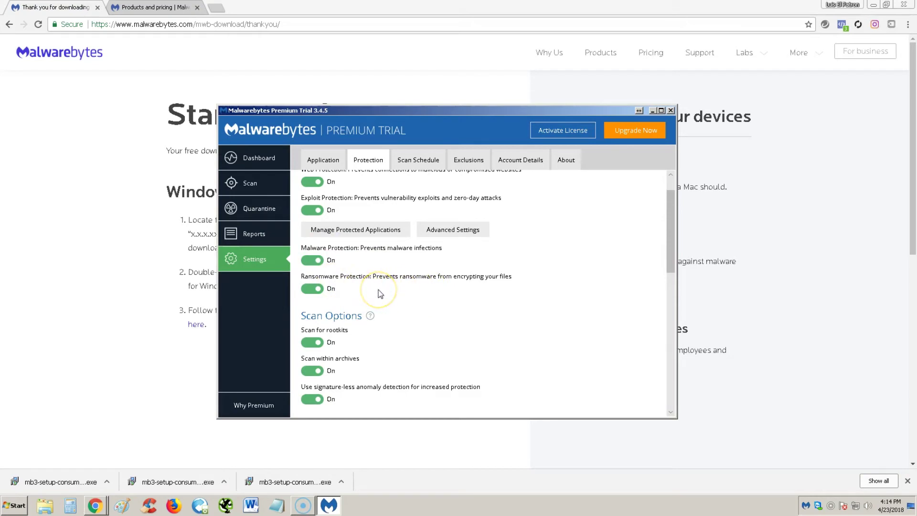
pyautogui.scroll(-1, 380, 294)
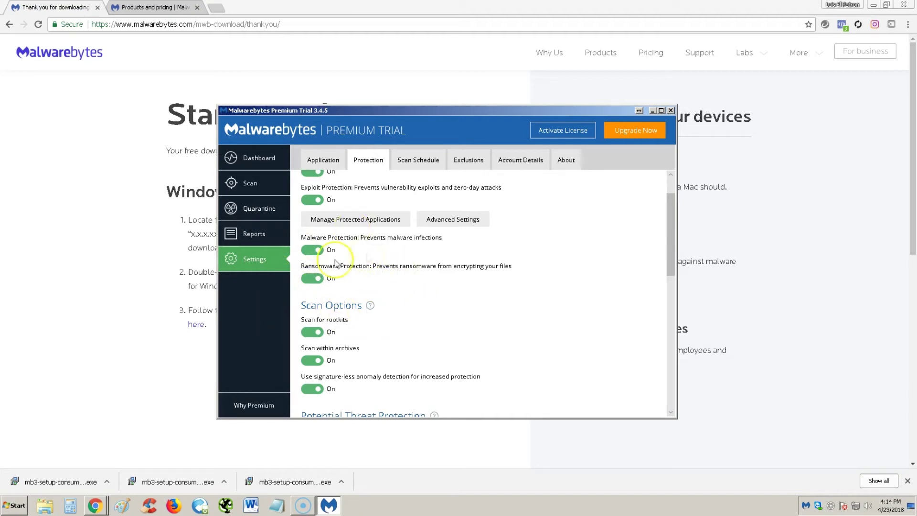
pyautogui.scroll(-1, 359, 317)
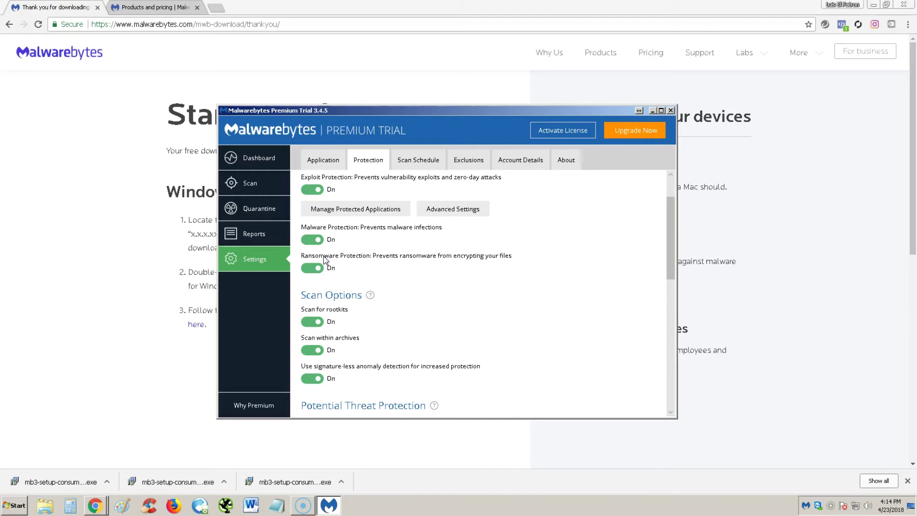
pyautogui.click(312, 269)
pyautogui.scroll(-1, 430, 329)
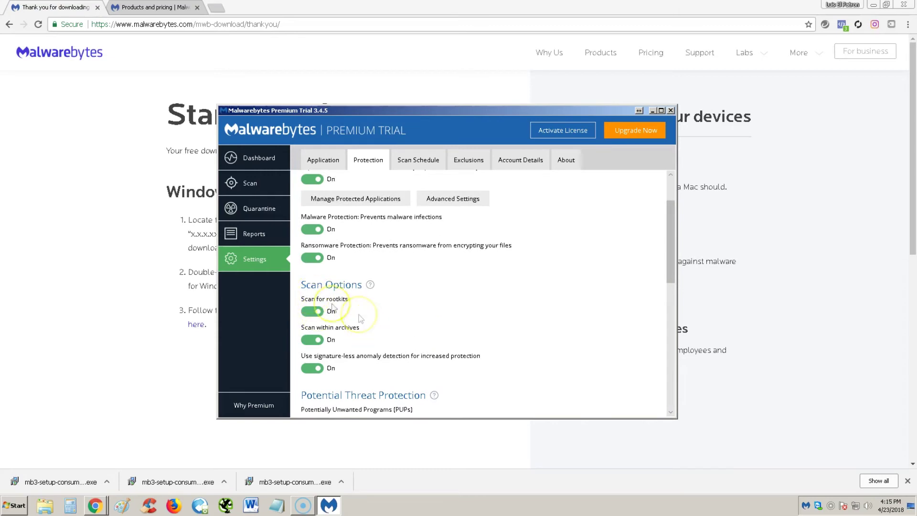
pyautogui.scroll(-3, 363, 320)
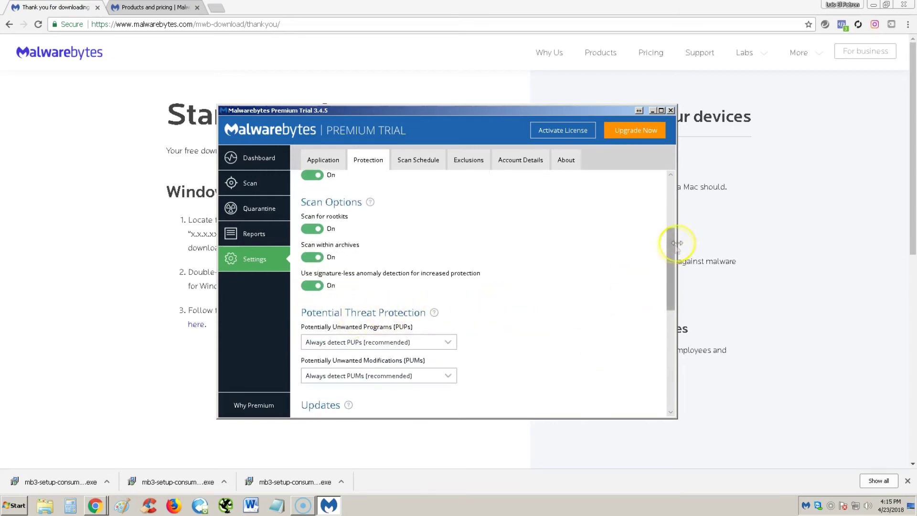
pyautogui.moveTo(670, 245); pyautogui.dragTo(679, 183)
pyautogui.click(417, 160)
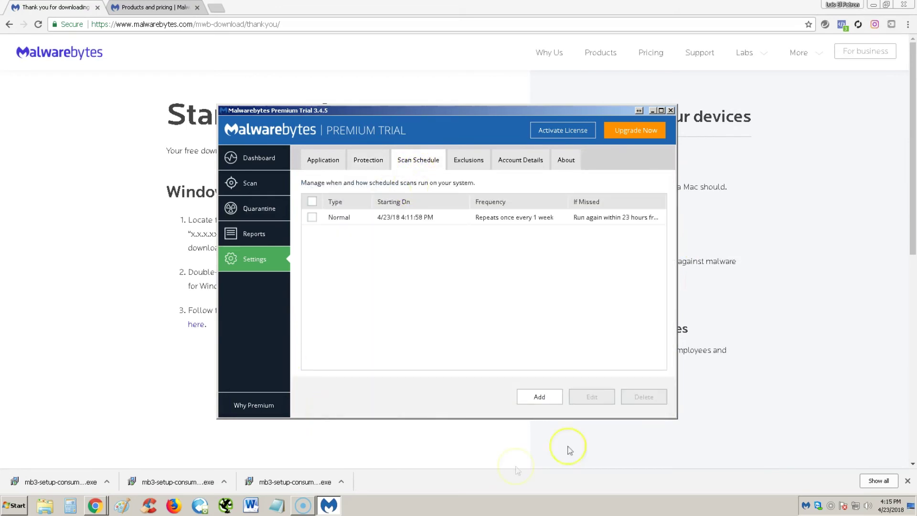
# Step: View the five excluded files and preview the Exclude a Website option, cancelling without adding
pyautogui.click(470, 161)
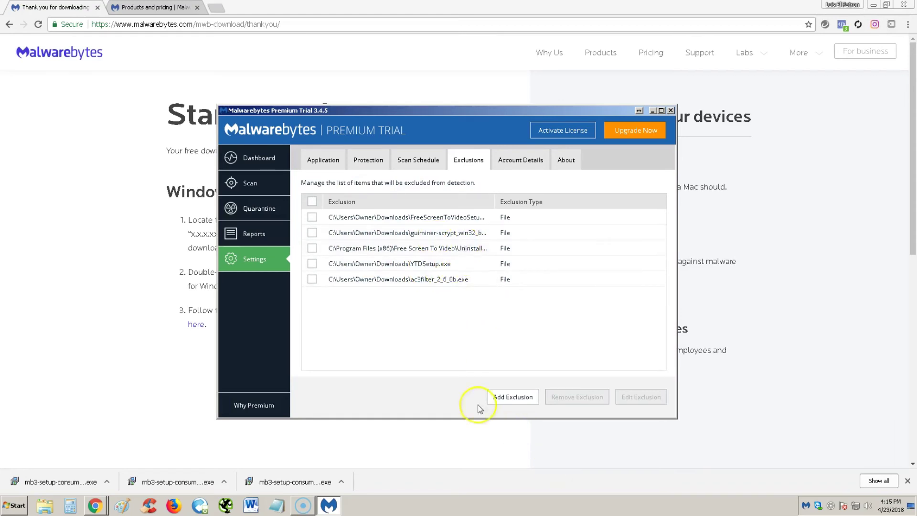
pyautogui.click(508, 398)
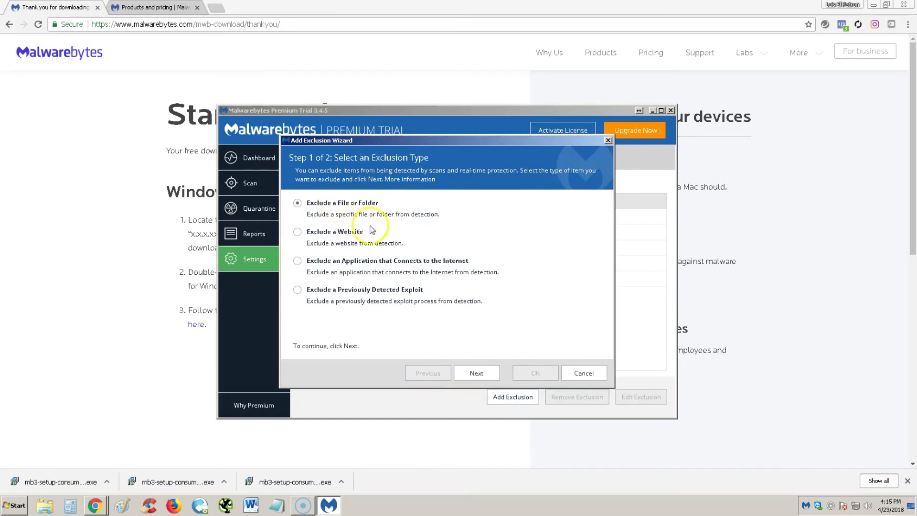
pyautogui.click(335, 233)
pyautogui.click(584, 373)
# Step: Check the 14-day trial Account Details and About information, then go to Reports
pyautogui.click(521, 159)
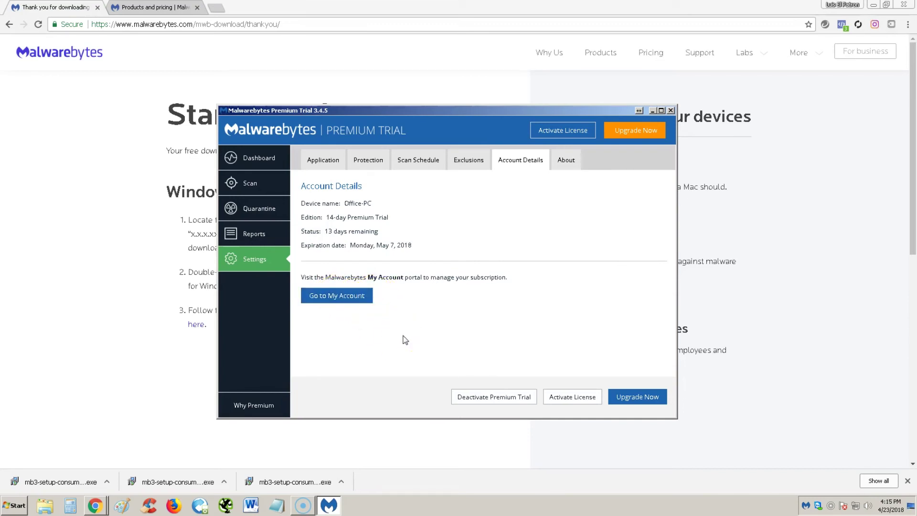
pyautogui.click(566, 159)
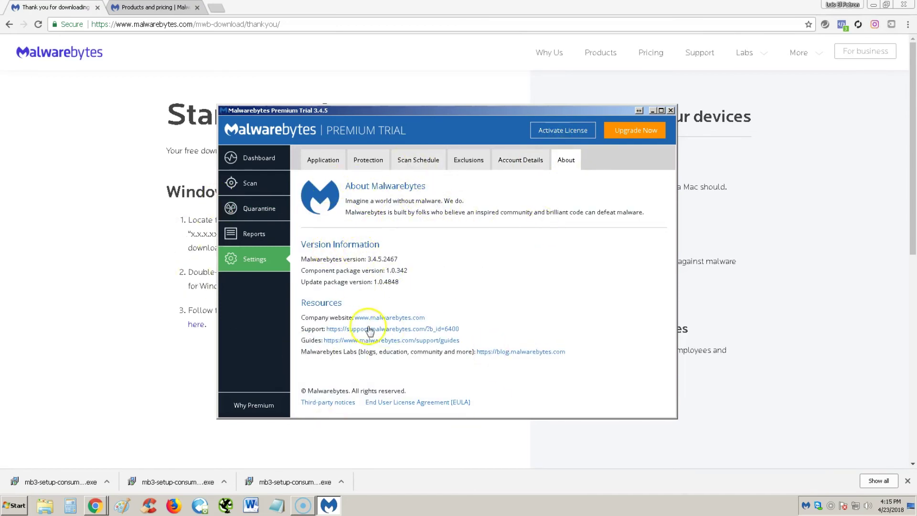
pyautogui.click(254, 237)
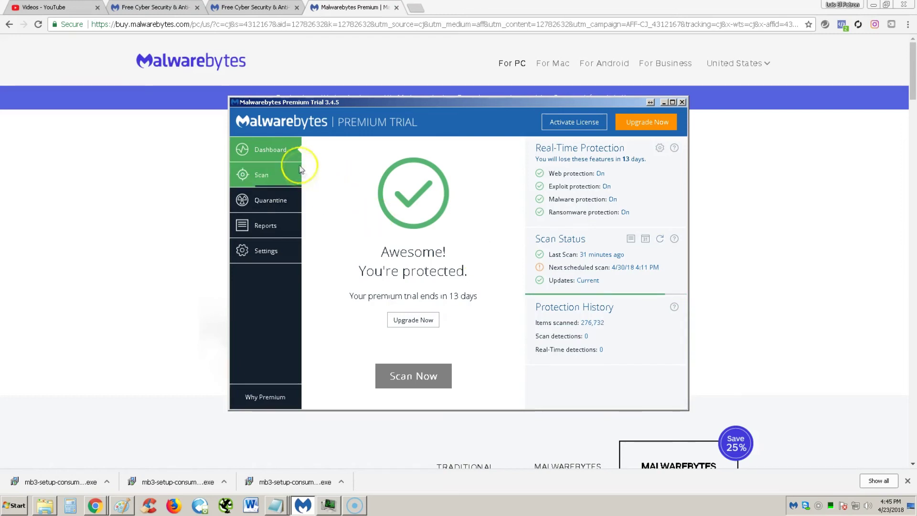
# Step: Recheck the running threat scan's progress and the list of quarantined items
pyautogui.moveTo(348, 104); pyautogui.dragTo(338, 122)
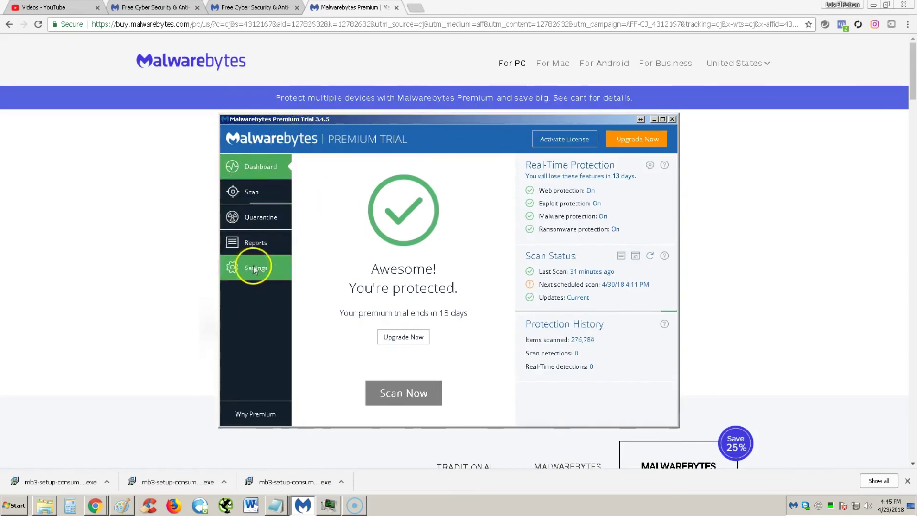
pyautogui.click(264, 197)
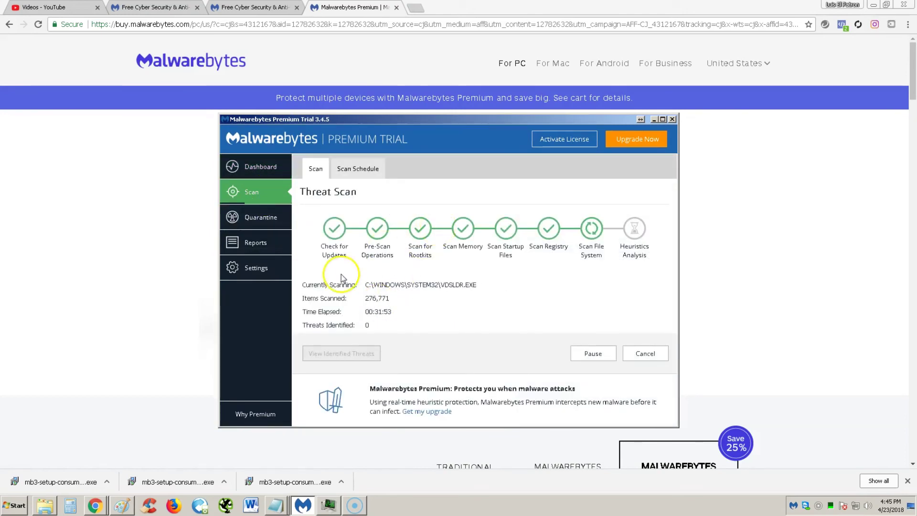
pyautogui.click(249, 219)
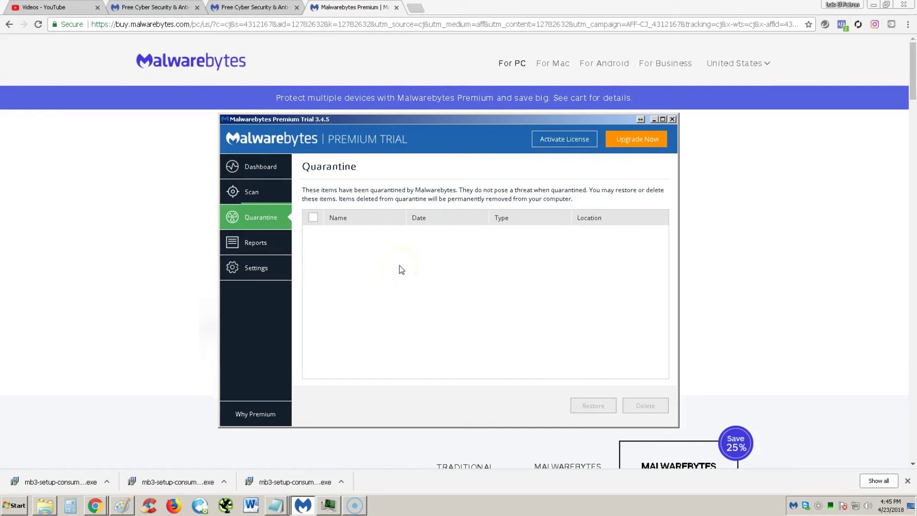
pyautogui.click(259, 195)
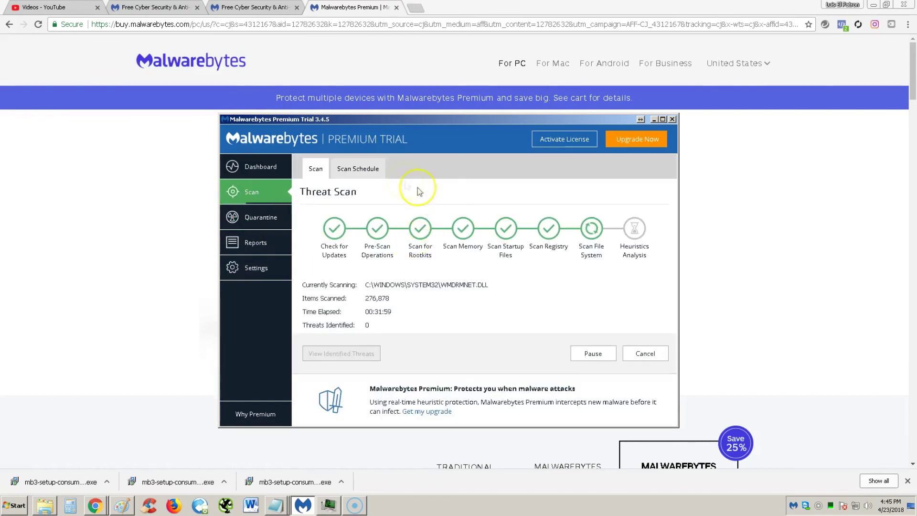
# Step: Review the weekly scheduled scan, then bring Chrome's Premium purchase page ($39.99 for 1 year) to the front
pyautogui.click(359, 170)
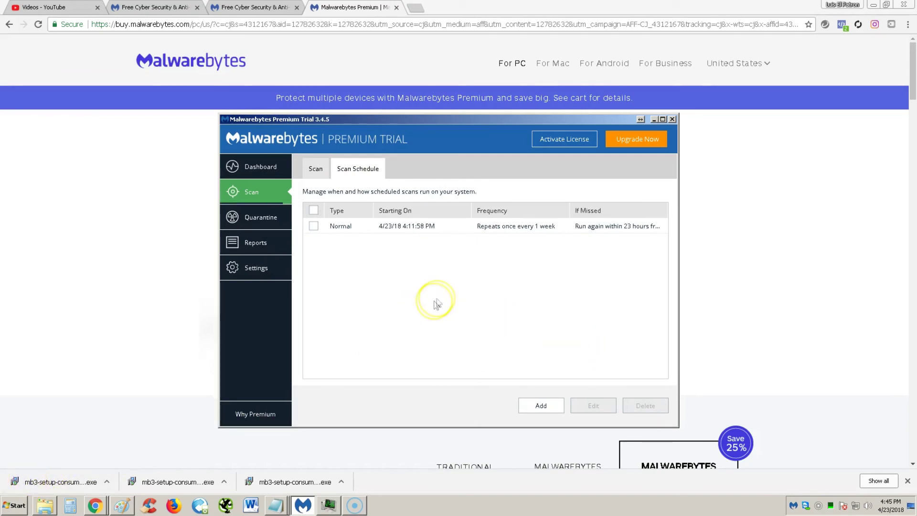
pyautogui.click(269, 170)
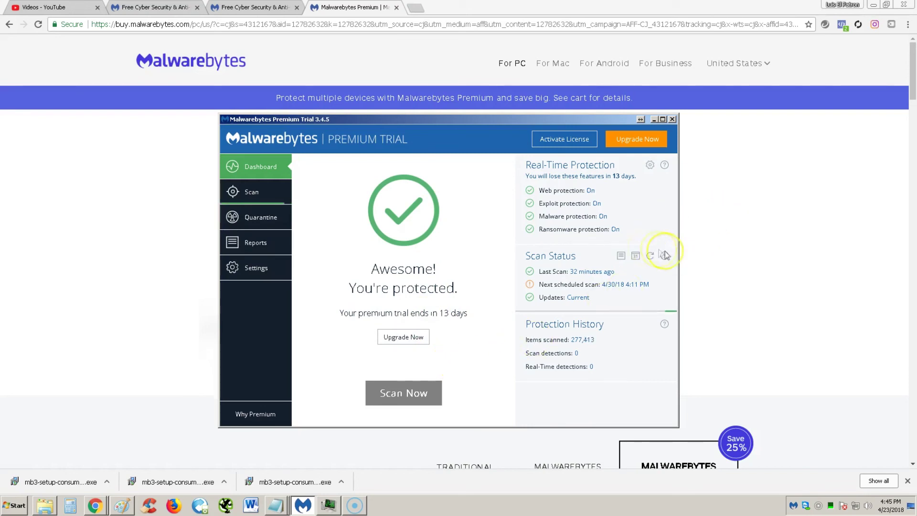
pyautogui.click(752, 249)
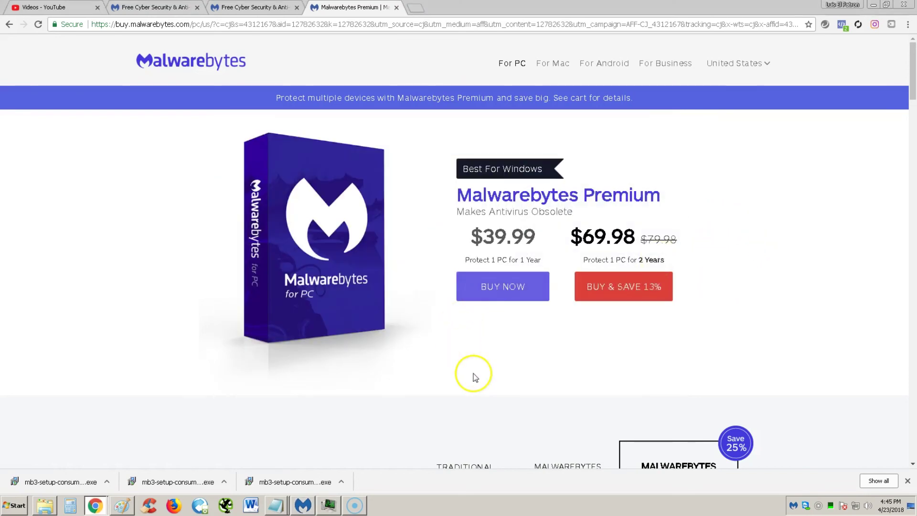